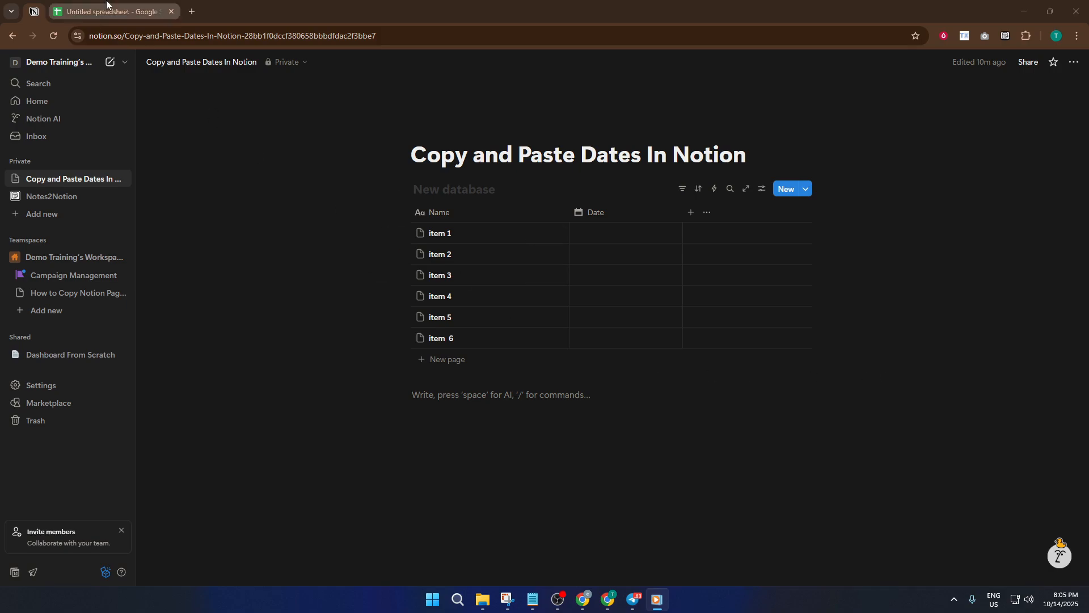
Switch to the Google Sheets spreadsheet and copy the written-out June dates in cells C2:C7
{"action": "left_click", "coordinate": [131, 11]}
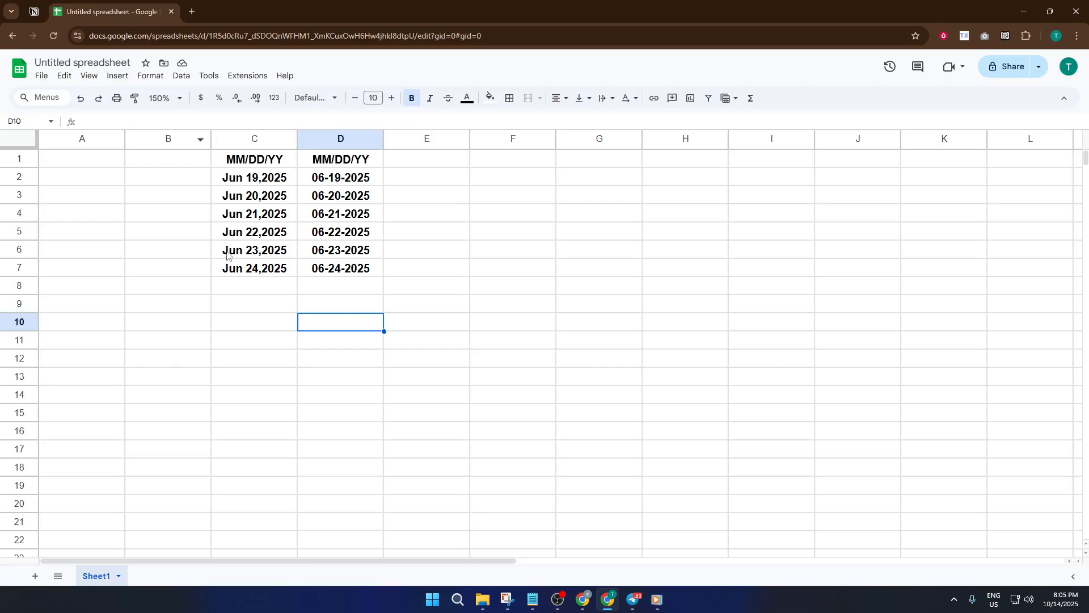
{"action": "left_click", "coordinate": [262, 167]}
{"action": "left_click", "coordinate": [267, 179]}
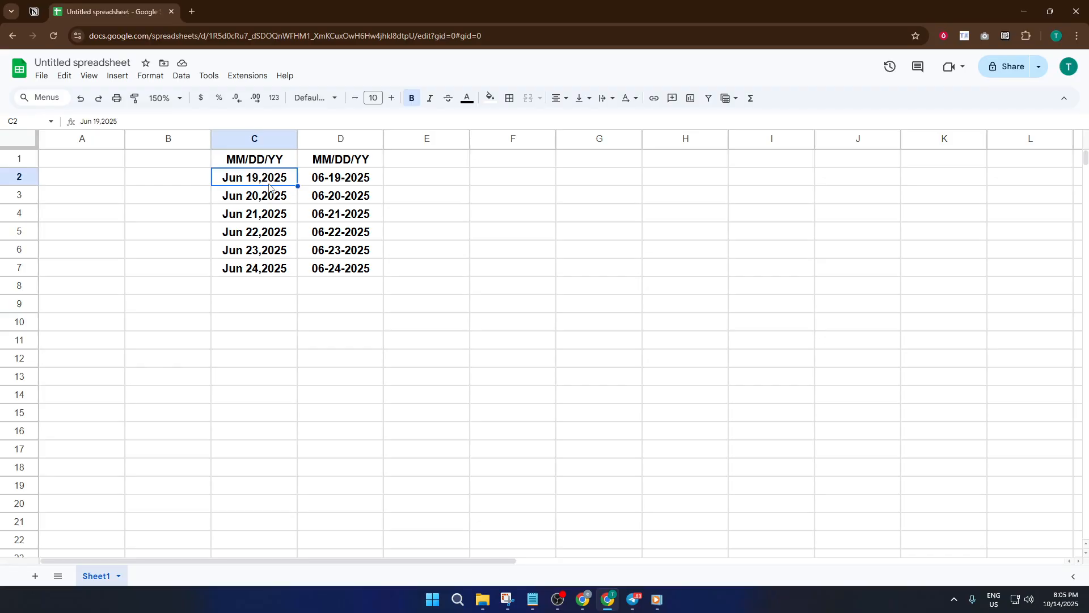
{"action": "left_click_drag", "start_coordinate": [269, 185], "coordinate": [267, 270]}
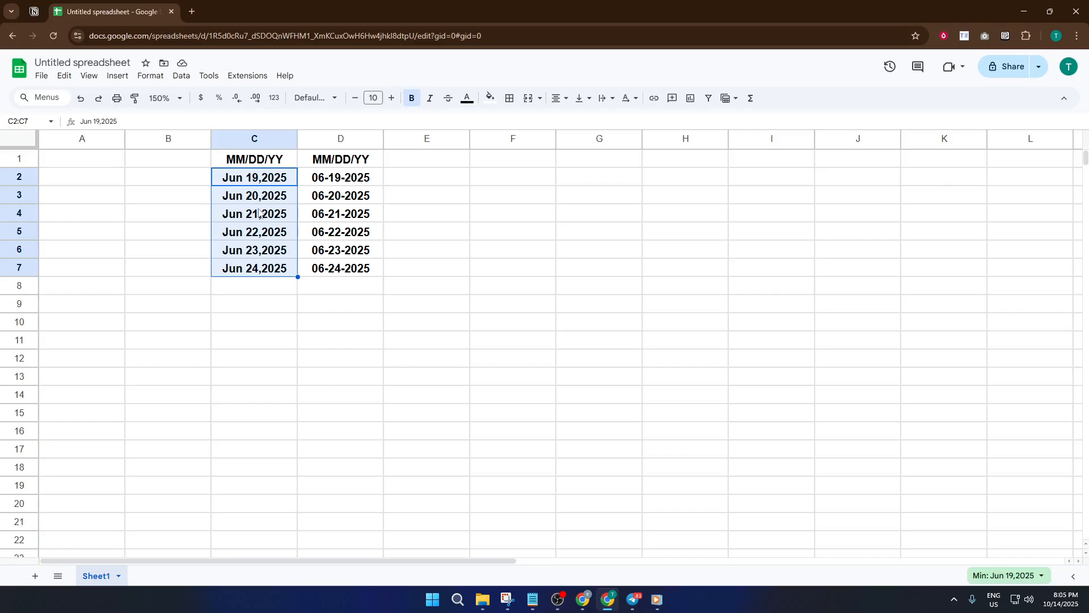
{"action": "key", "text": "ctrl+c"}
Switch to the Notion page and try to paste the copied dates into the Date column, starting at item 1
{"action": "left_click", "coordinate": [34, 12]}
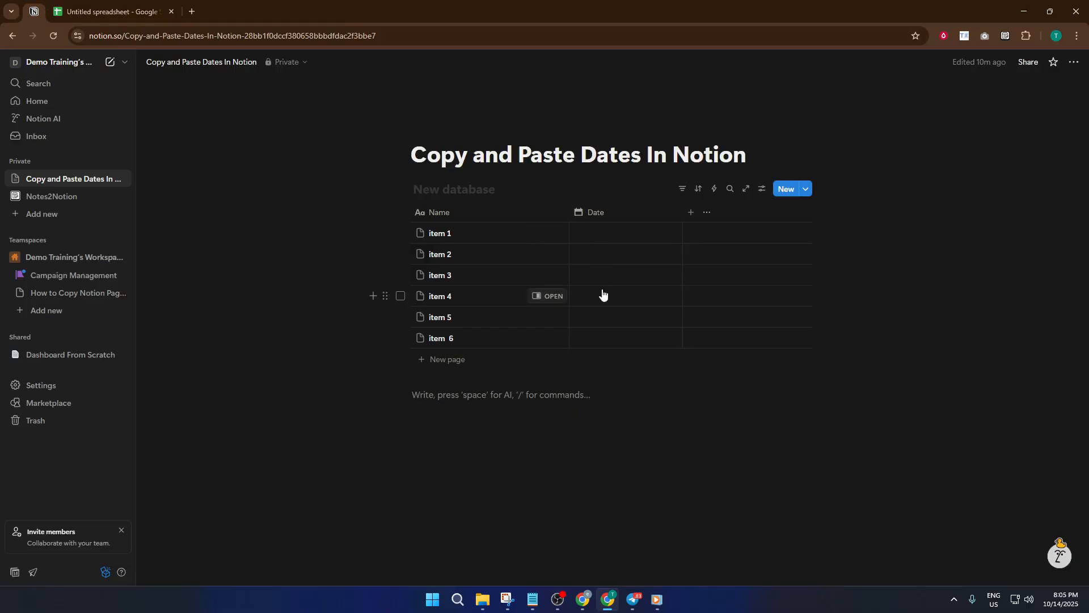
{"action": "left_click", "coordinate": [604, 233]}
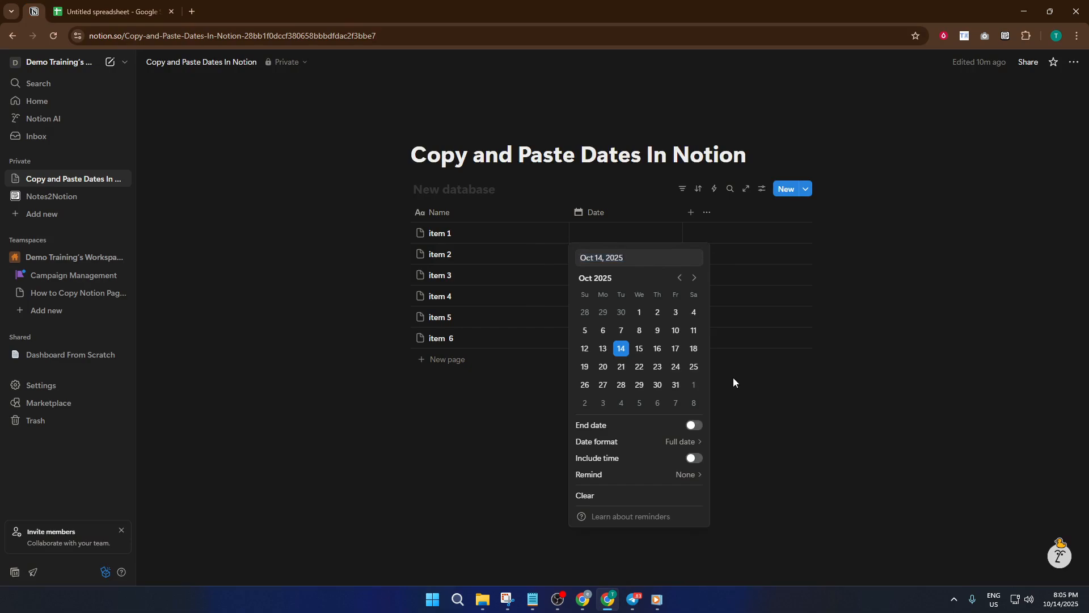
{"action": "key", "text": "Escape"}
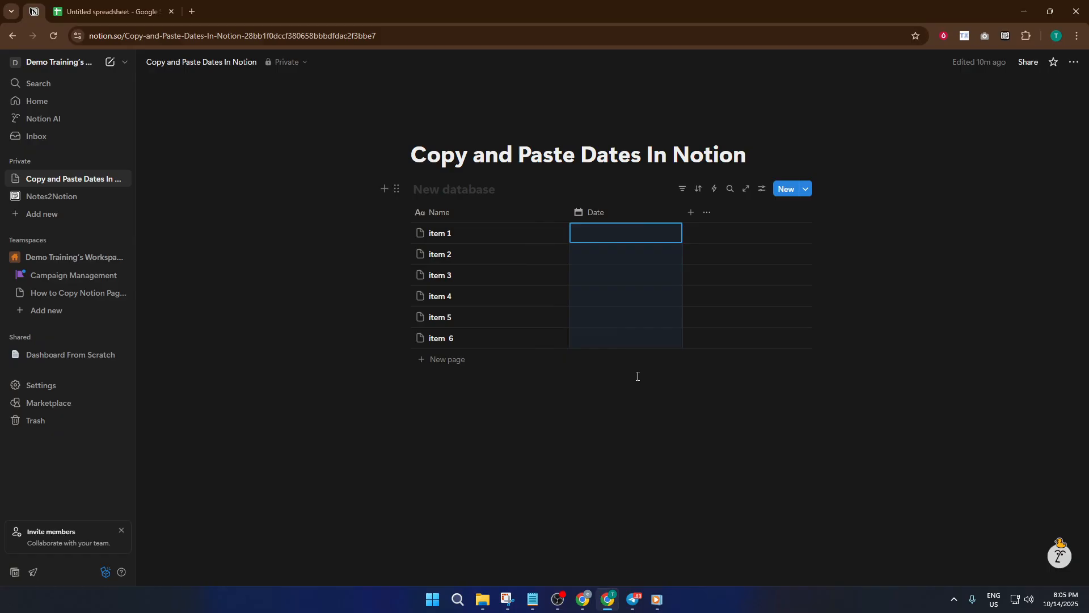
{"action": "left_click", "coordinate": [688, 392]}
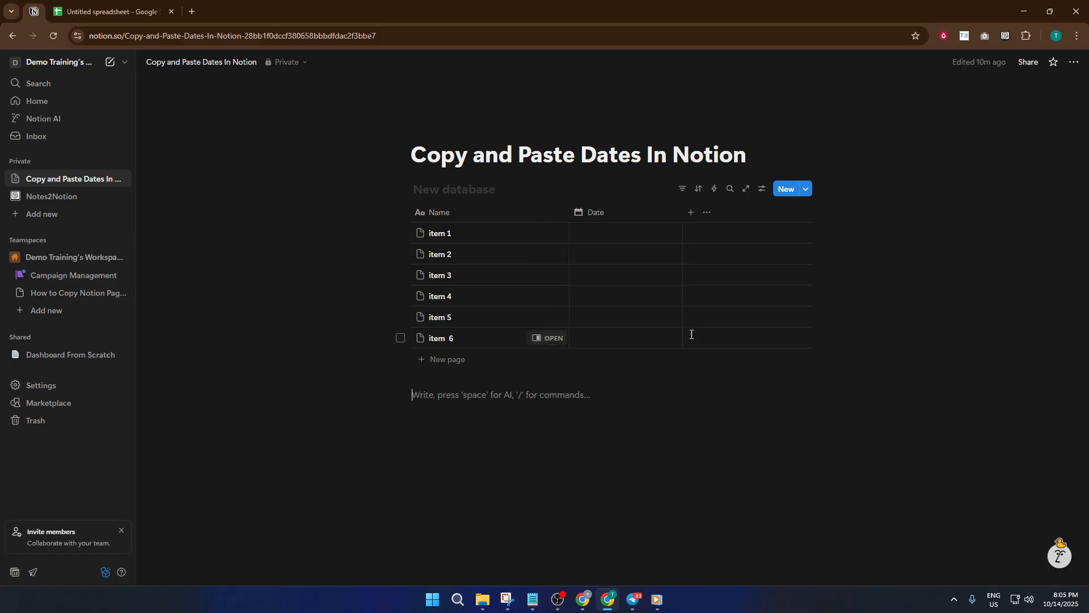
{"action": "left_click", "coordinate": [637, 238]}
{"action": "left_click", "coordinate": [764, 372]}
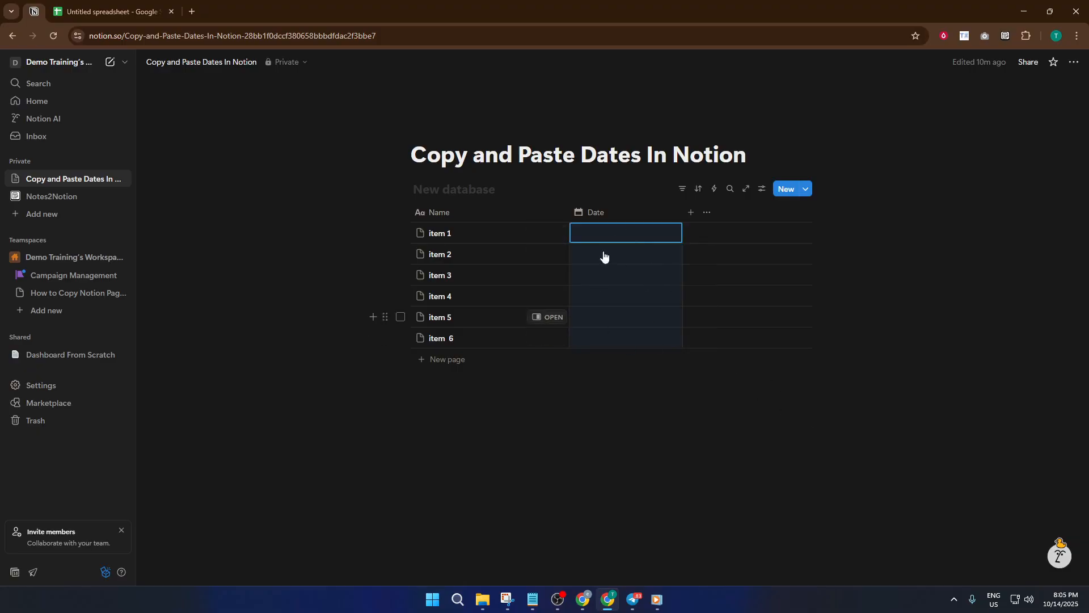
{"action": "left_click", "coordinate": [724, 385]}
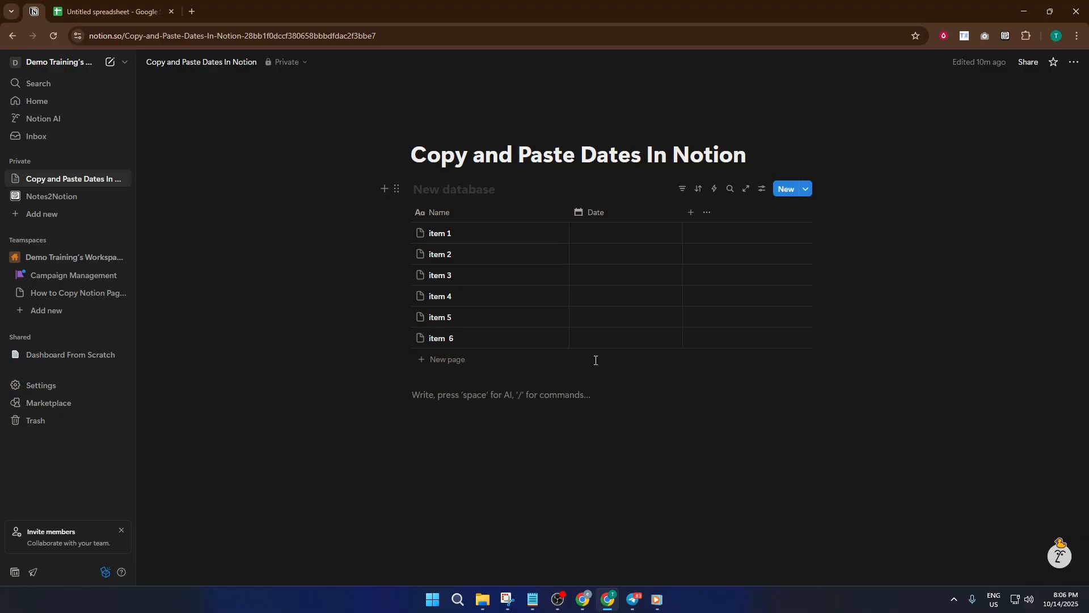
Switch back to the Google Sheets spreadsheet and apply the custom date format Month (08)-Day (05)-Year (1930) to cell D2
{"action": "left_click", "coordinate": [58, 9]}
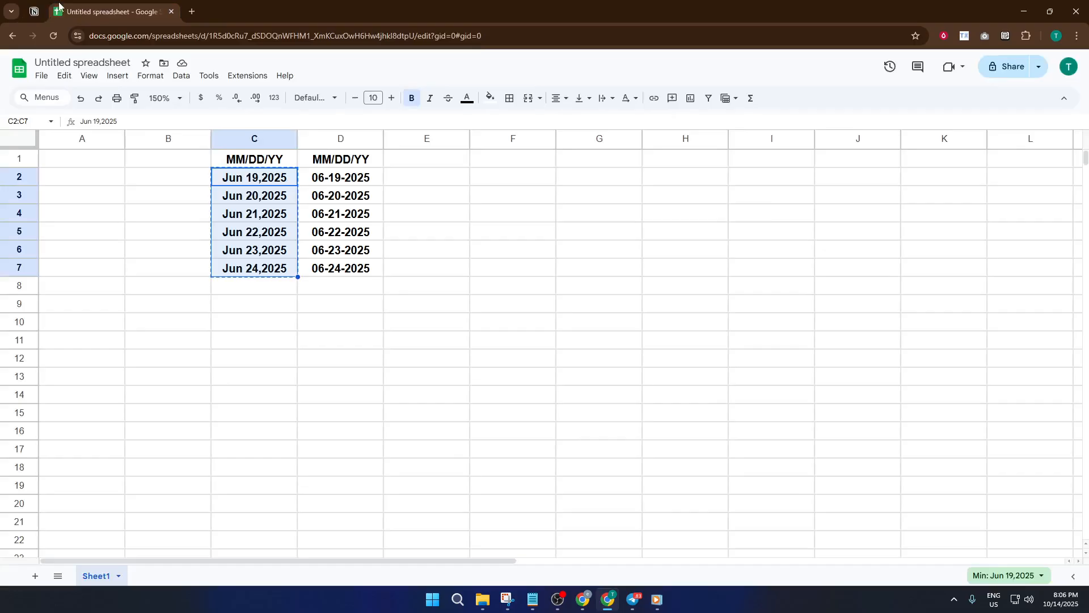
{"action": "left_click", "coordinate": [347, 165]}
{"action": "left_click", "coordinate": [346, 179]}
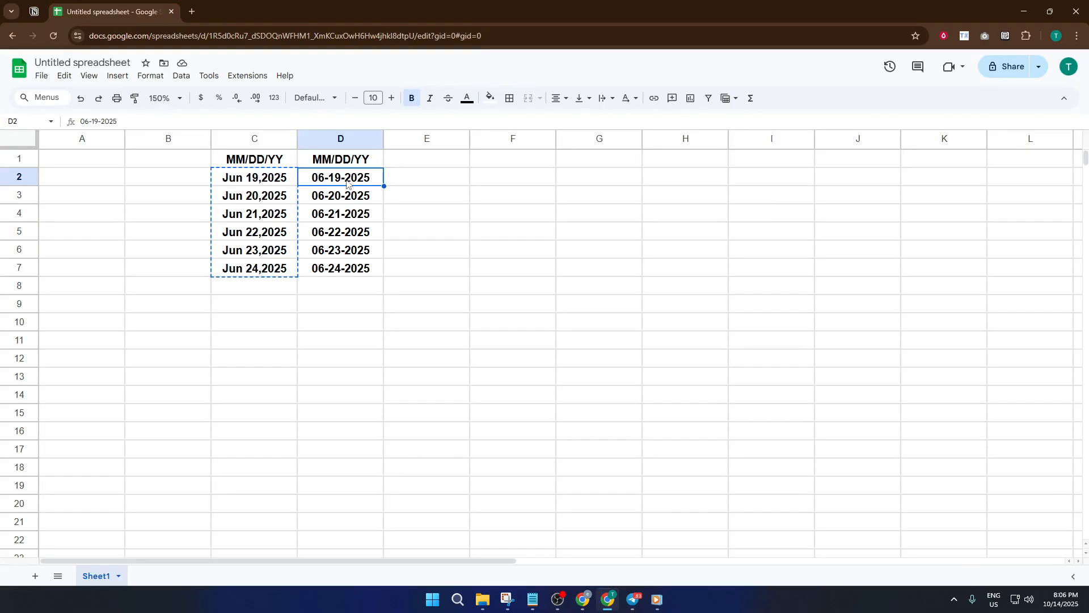
{"action": "left_click", "coordinate": [277, 100]}
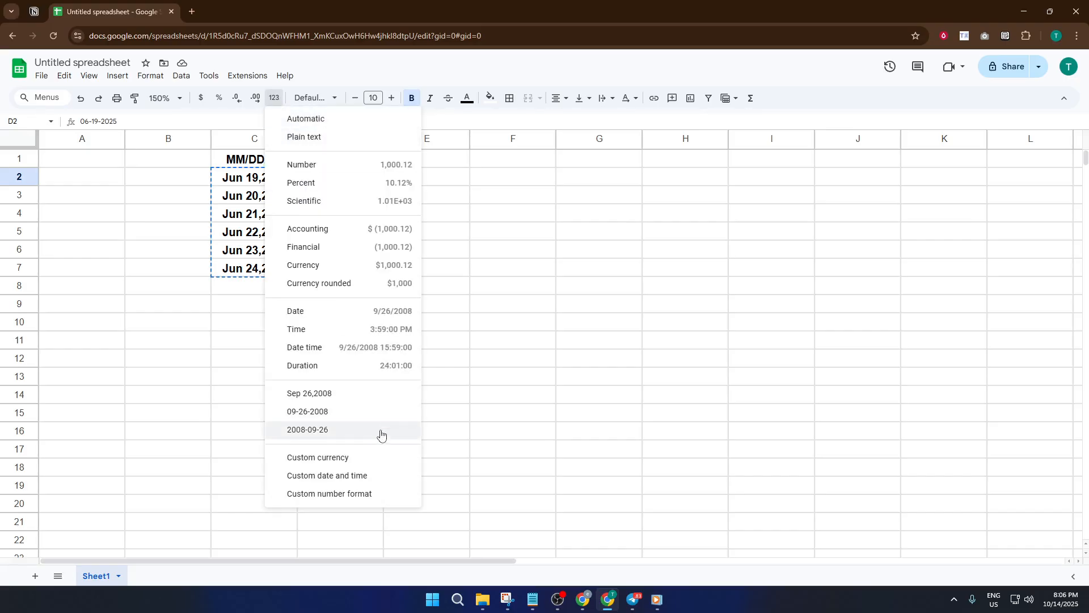
{"action": "left_click", "coordinate": [370, 474]}
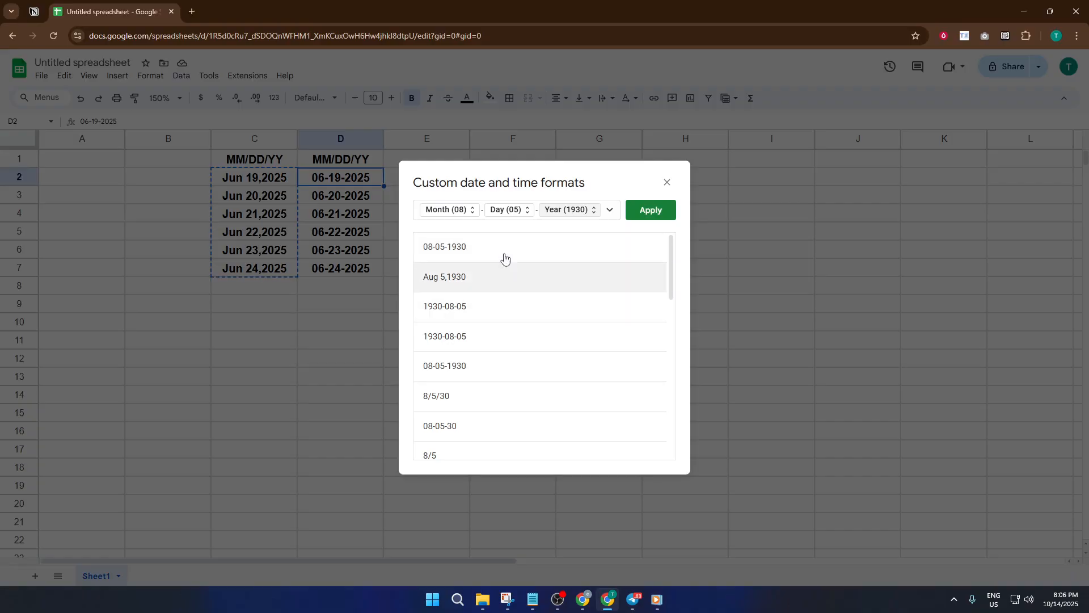
{"action": "left_click", "coordinate": [650, 211]}
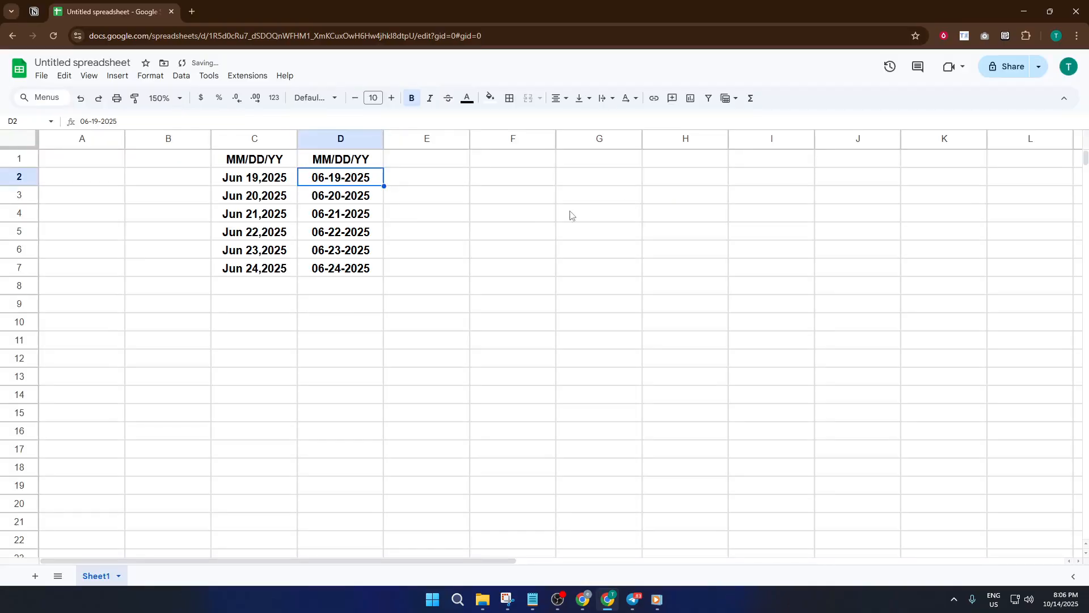
Apply the custom date format shown as 08-05-1930 to all the dates in cells D2:D7
{"action": "left_click_drag", "start_coordinate": [365, 183], "coordinate": [376, 271]}
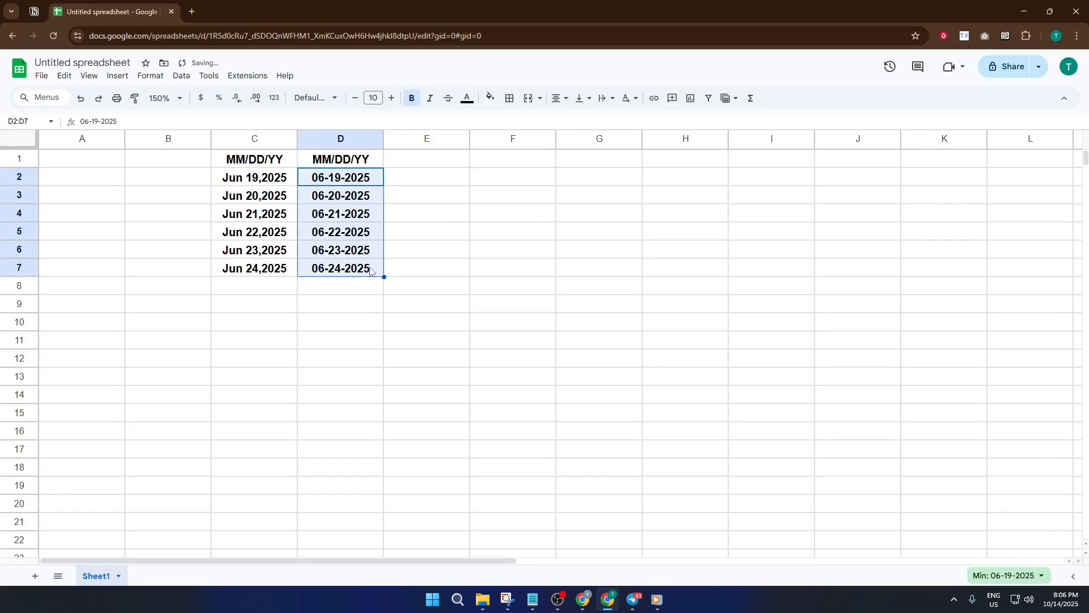
{"action": "key", "text": "ctrl+c"}
{"action": "left_click", "coordinate": [277, 98]}
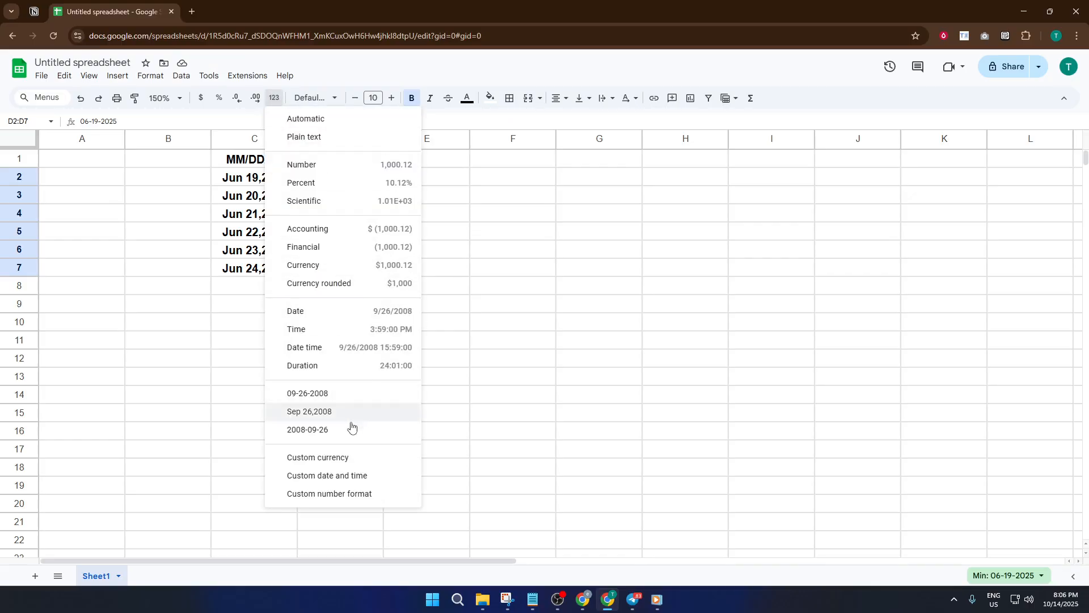
{"action": "left_click", "coordinate": [352, 479]}
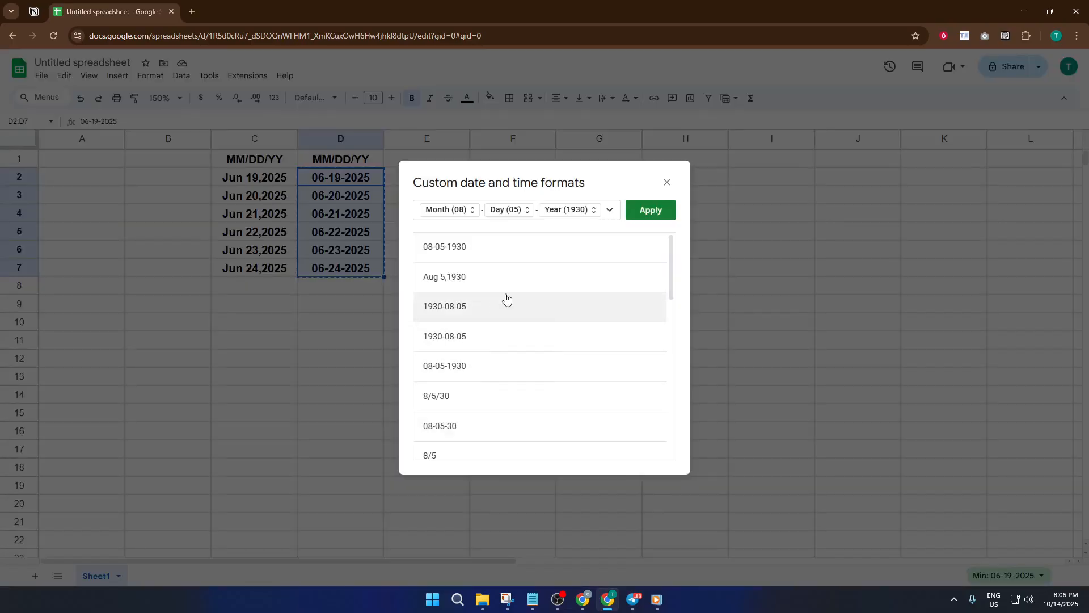
{"action": "left_click", "coordinate": [444, 248]}
{"action": "left_click", "coordinate": [635, 211]}
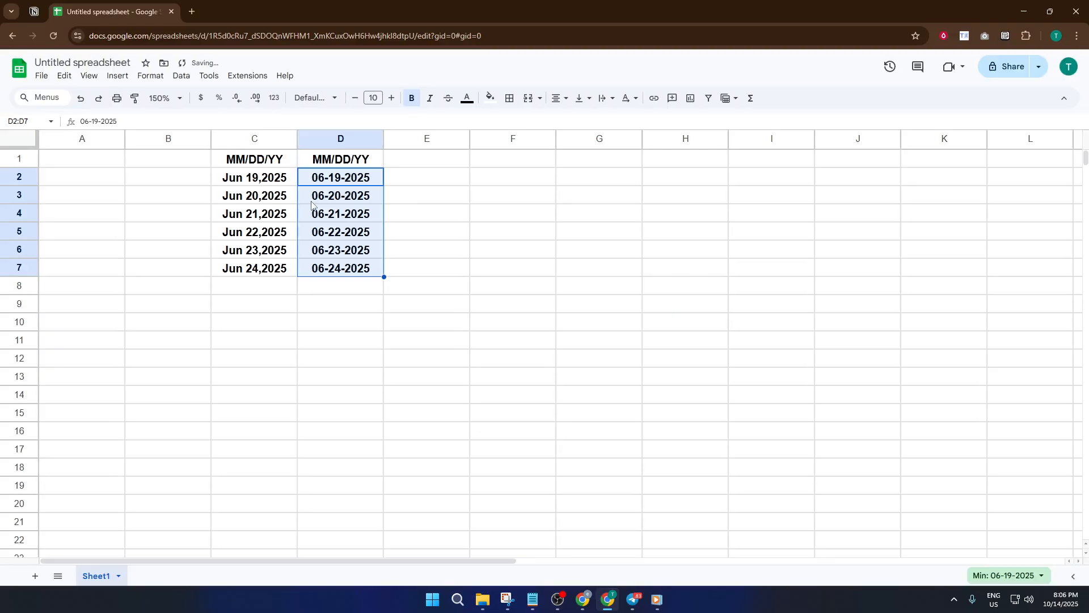
Copy the dates in D2:D7 and paste them into the Date column of the Notion database, from item 1 to item 6
{"action": "key", "text": "ctrl+c"}
{"action": "left_click", "coordinate": [37, 9]}
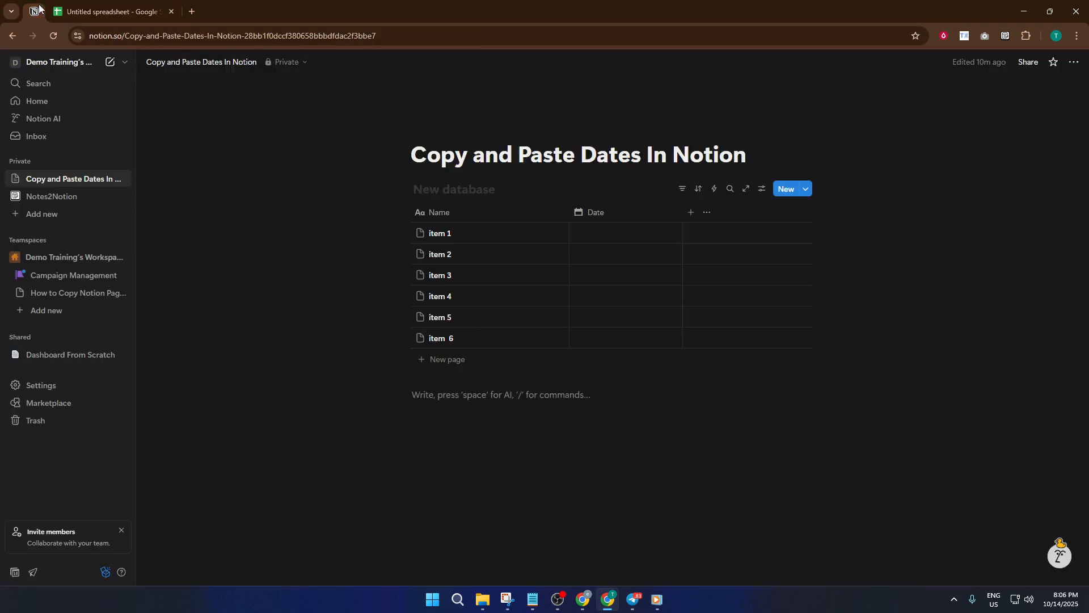
{"action": "left_click", "coordinate": [638, 233]}
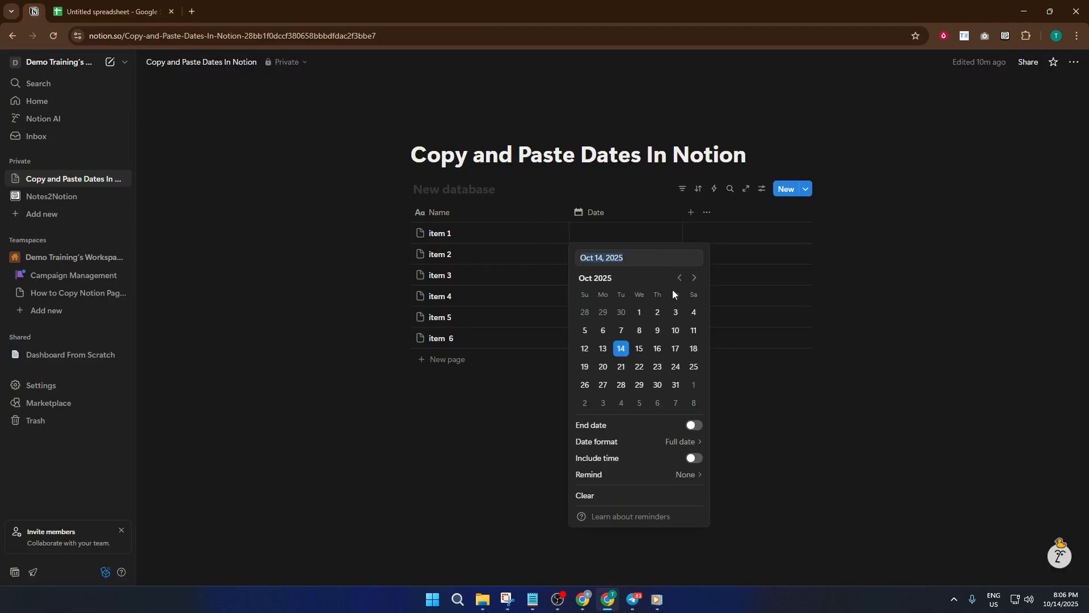
{"action": "key", "text": "Escape"}
{"action": "key", "text": "ctrl+v"}
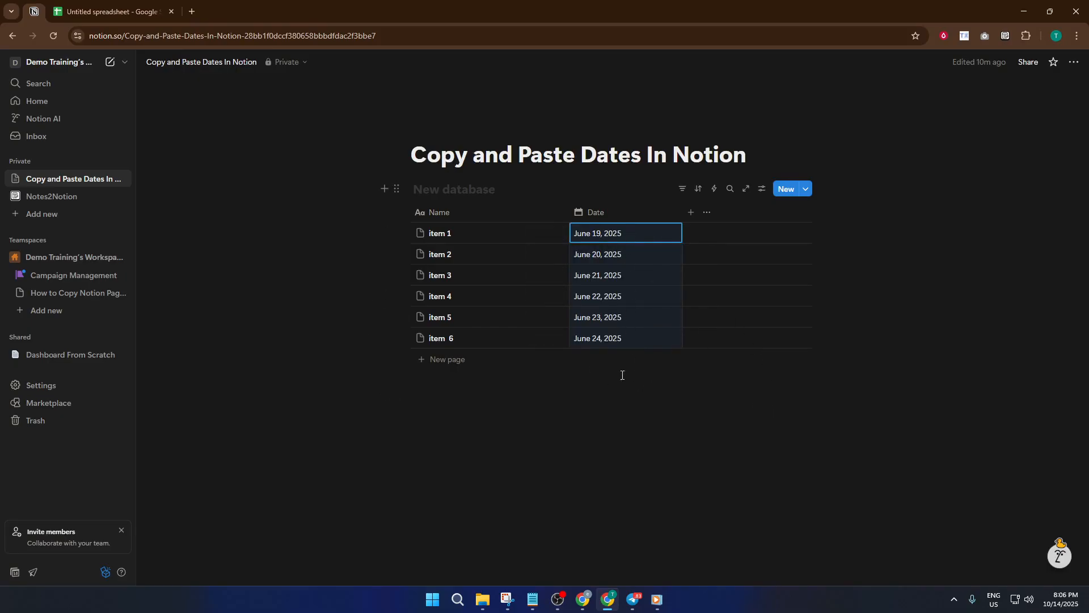
{"action": "left_click", "coordinate": [729, 342]}
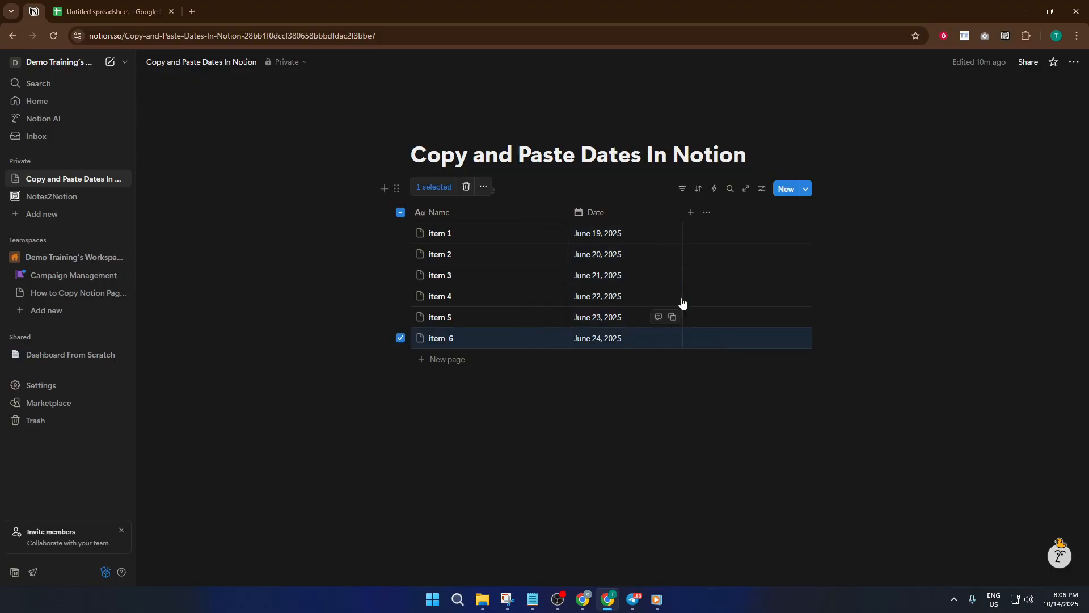
{"action": "left_click", "coordinate": [717, 386]}
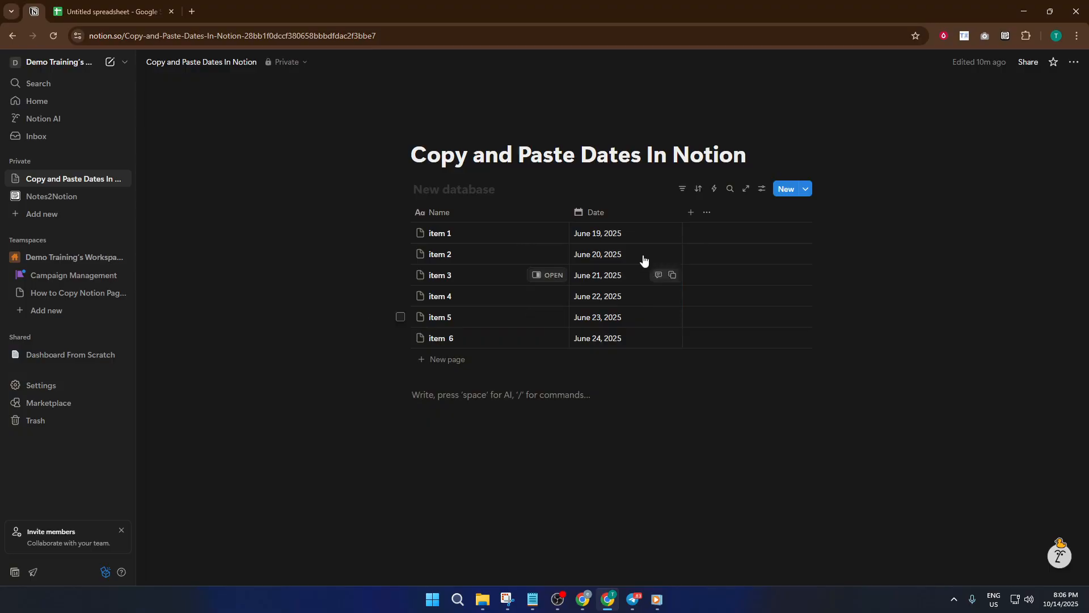